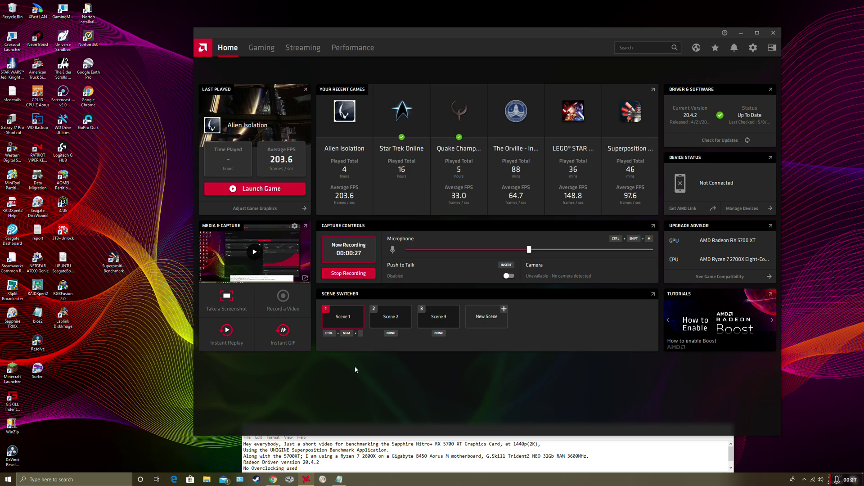
- Open the Gaming tab's Games grid listing all 30 installed games
left_click(122, 266)
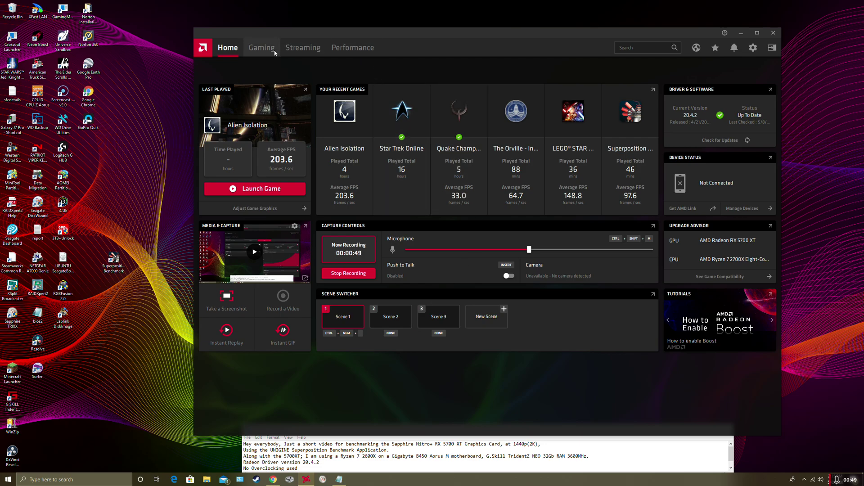
left_click(262, 47)
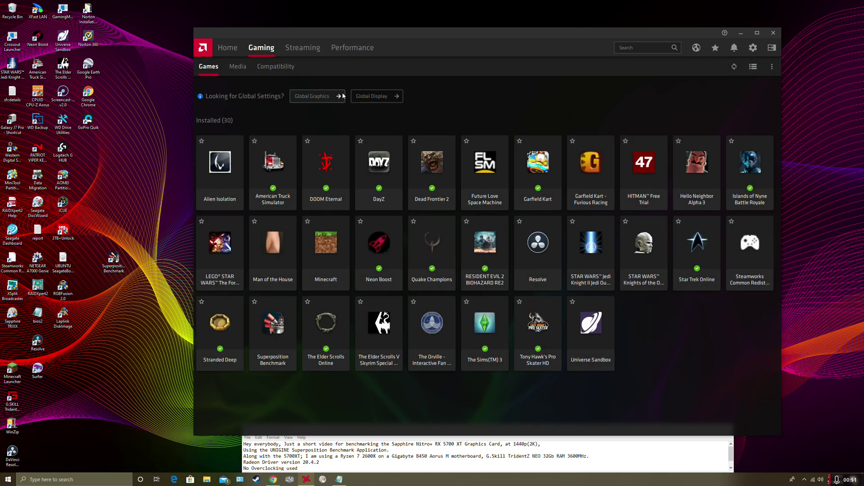
- Open Global Graphics, expand Advanced, and scroll through the Custom profile's settings
left_click(338, 95)
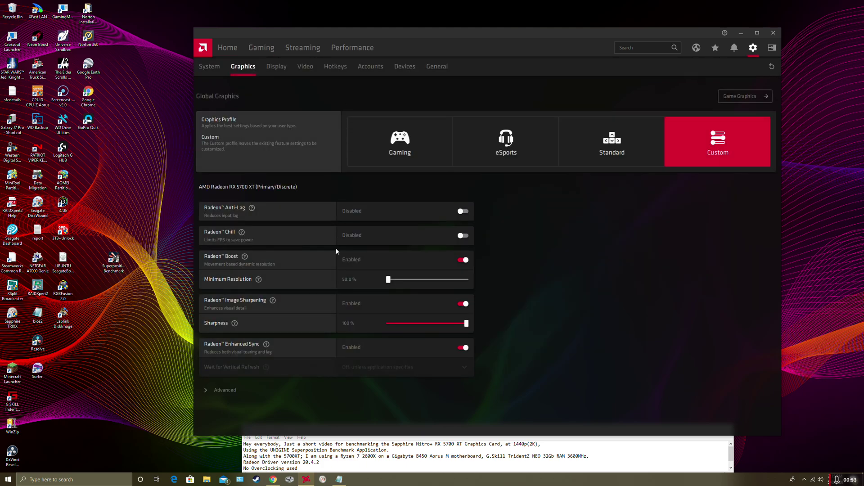
left_click(226, 392)
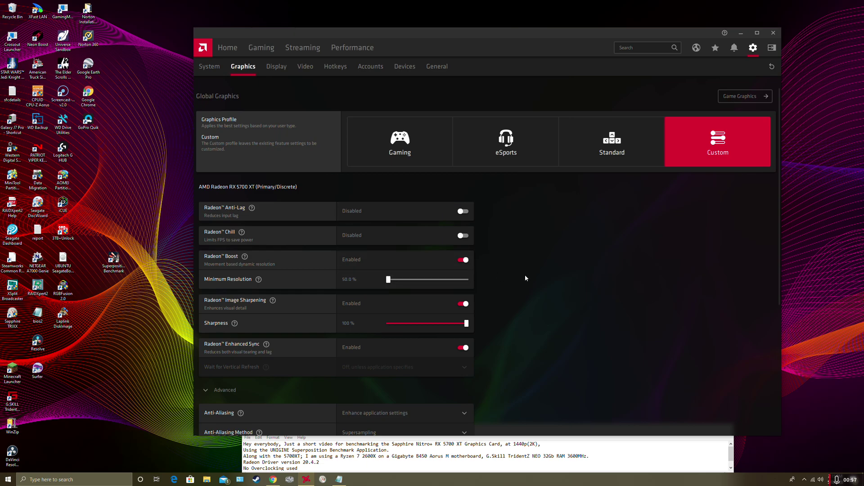
scroll(525, 278, "down", 1)
scroll(489, 222, "down", 2)
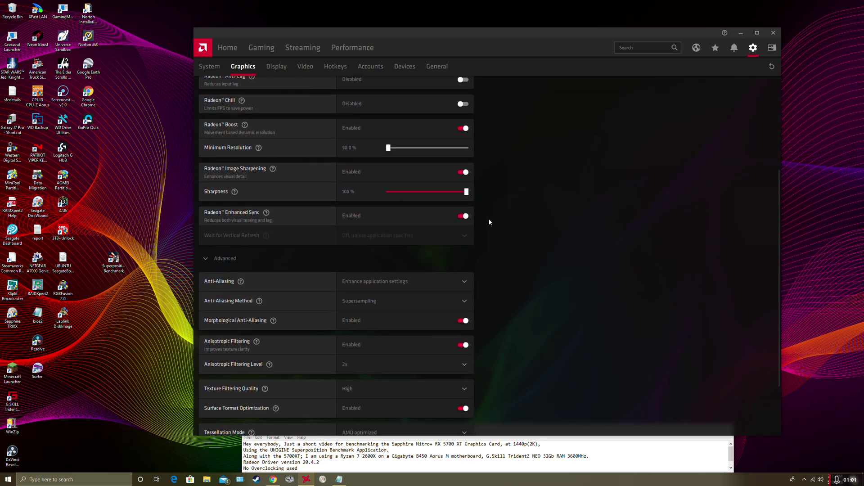
scroll(490, 222, "down", 1)
scroll(490, 222, "down", 1)
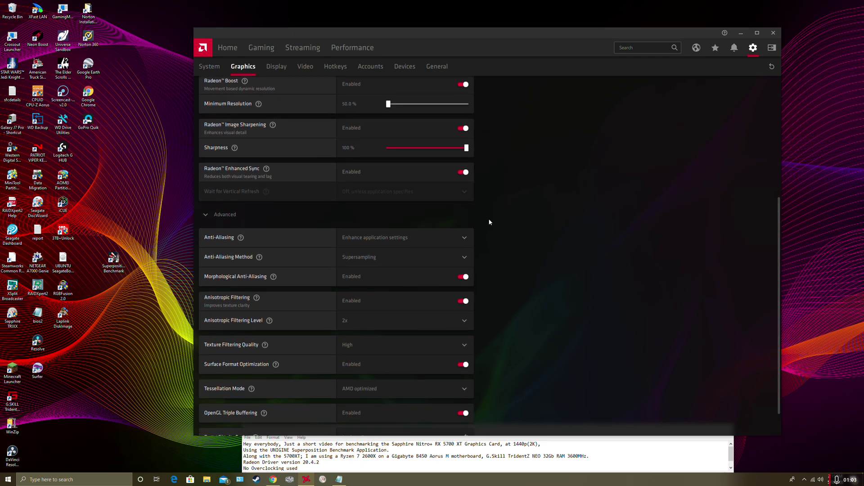
scroll(490, 222, "down", 1)
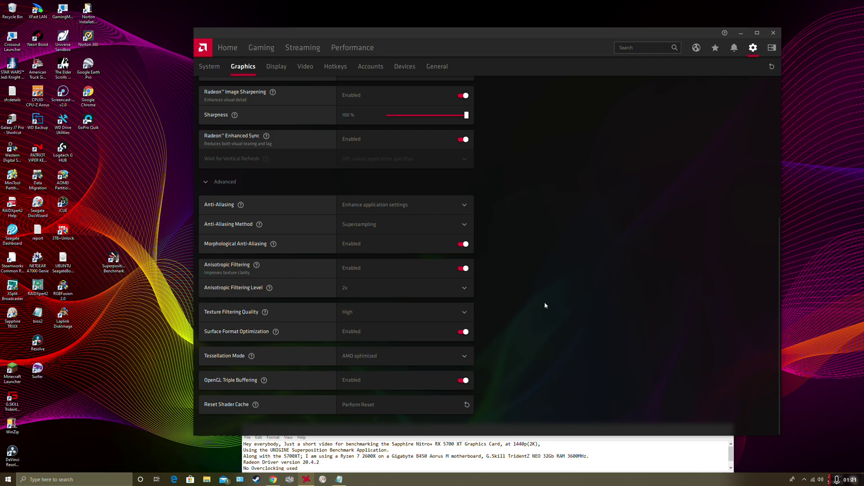
scroll(546, 300, "up", 4)
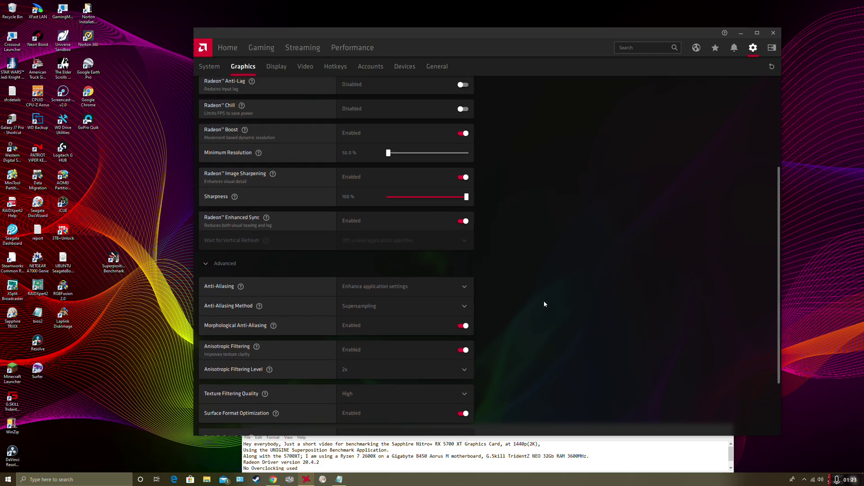
scroll(541, 297, "up", 2)
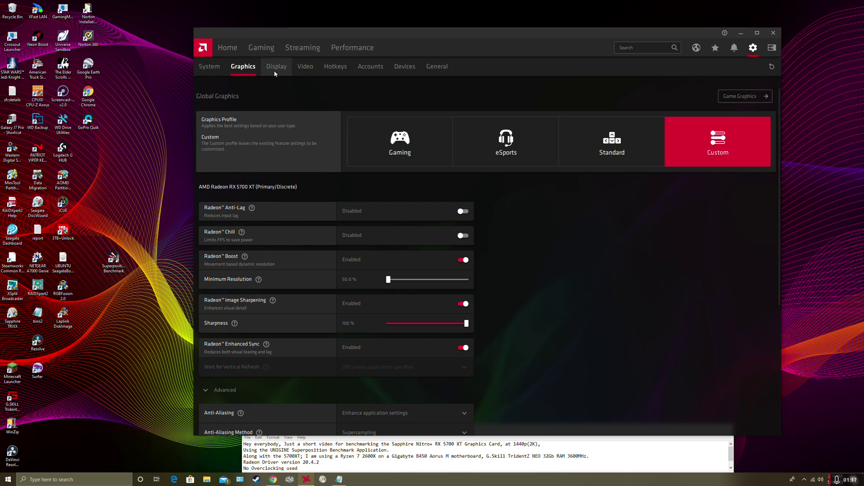
- Open Performance > Tuning and scroll through the GPU, VRAM, fan and power panels
left_click(377, 49)
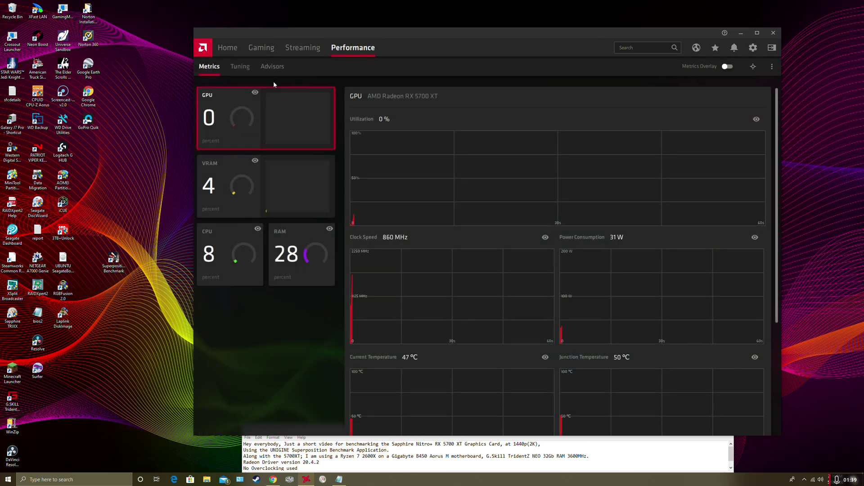
left_click(244, 67)
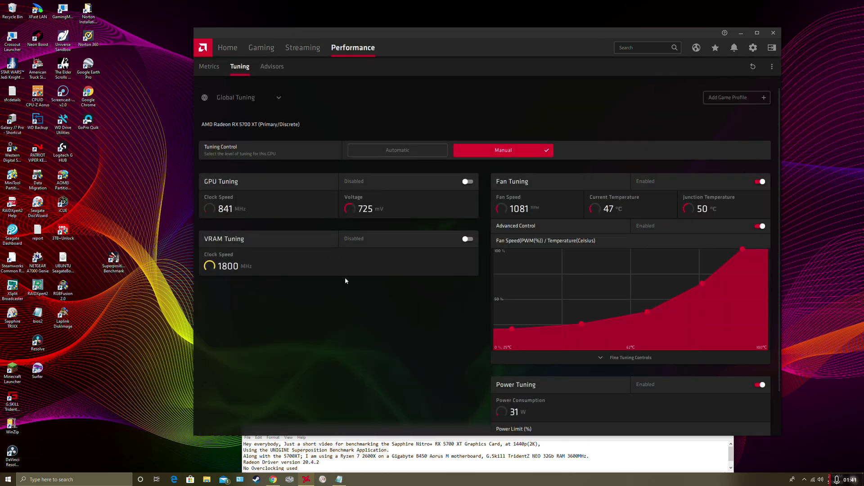
scroll(494, 299, "down", 2)
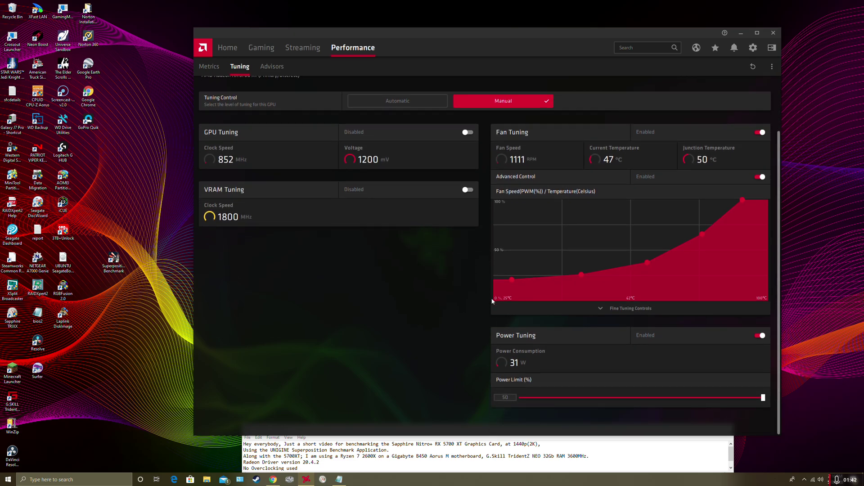
scroll(490, 299, "up", 2)
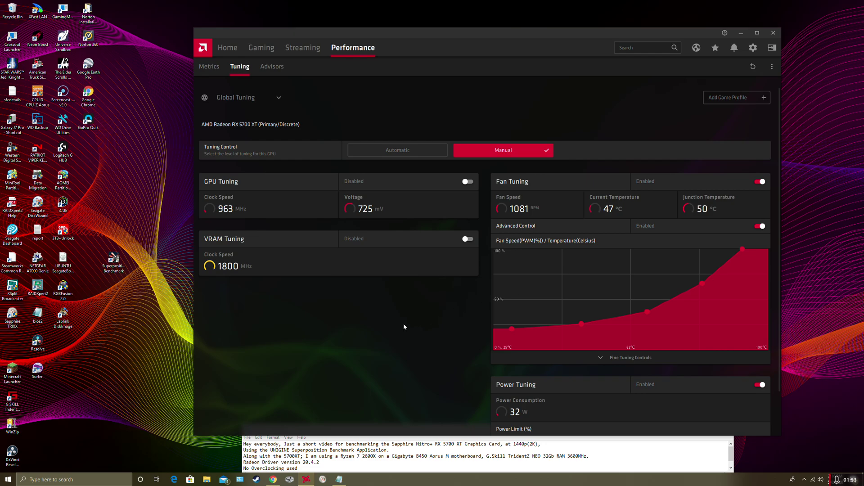
scroll(461, 337, "down", 1)
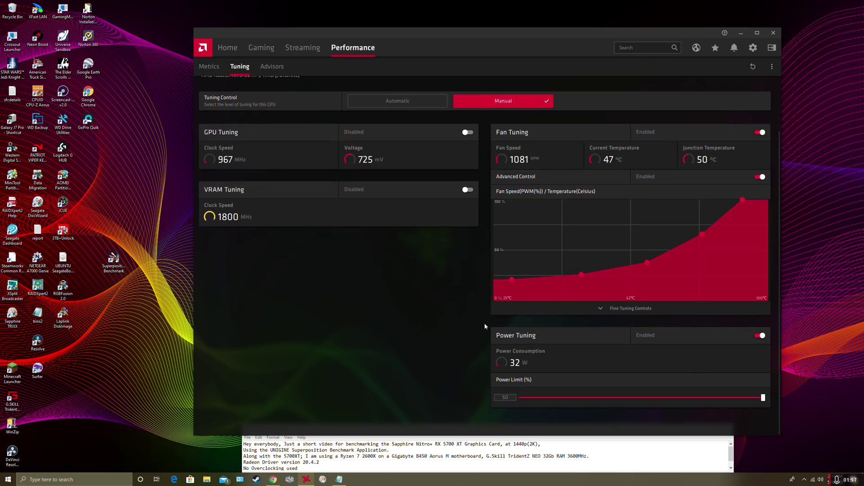
scroll(485, 325, "up", 1)
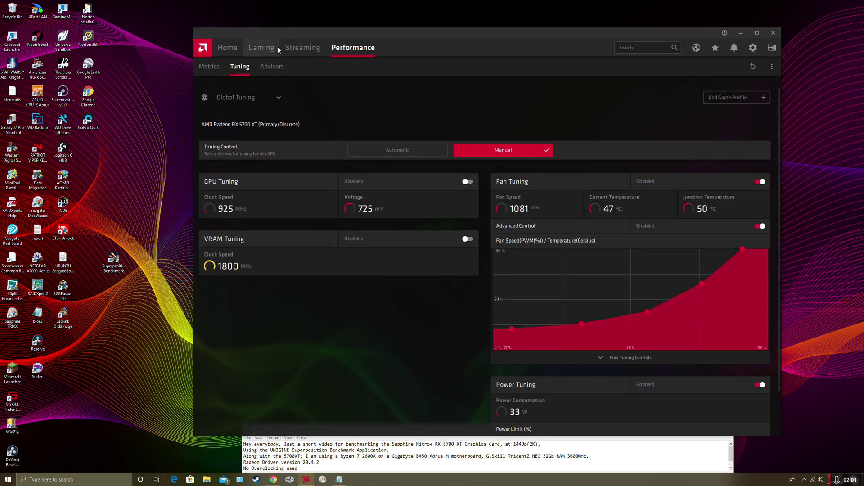
- Minimize Radeon Software and launch Superposition Benchmark from its desktop shortcut
left_click(741, 33)
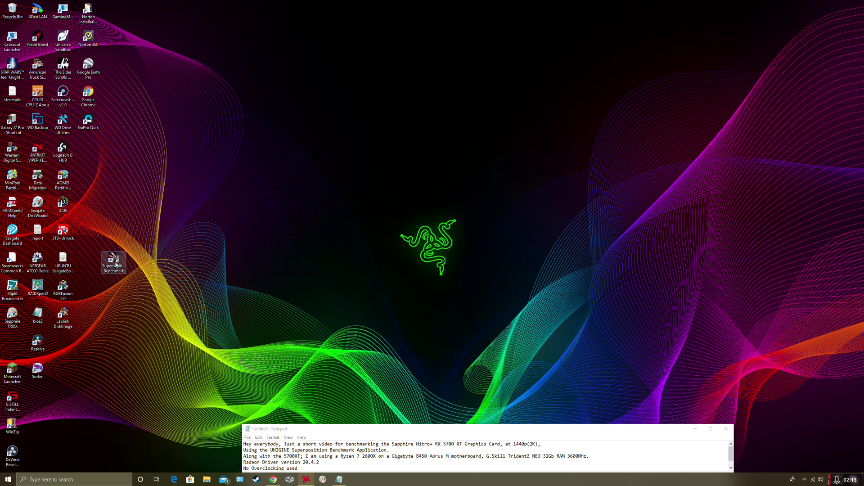
left_click(116, 263)
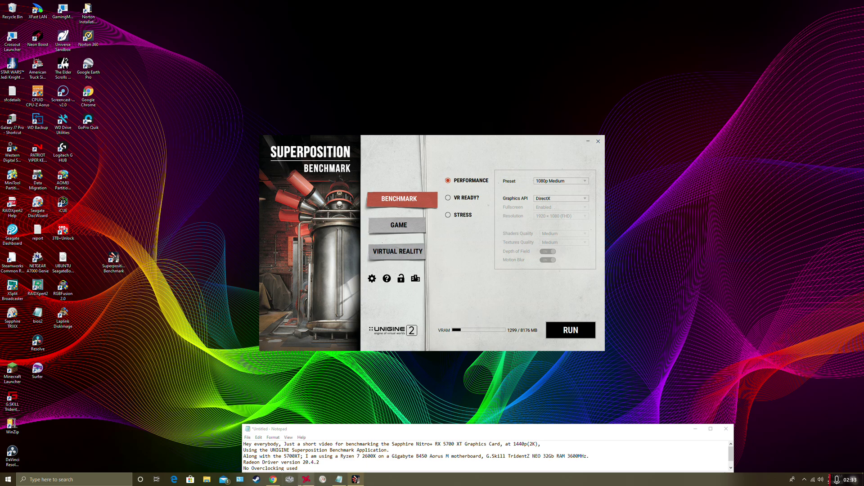
- Bring the Radeon tuning page forward and check driver version 20.4.2 in the Notepad notes
left_click(307, 479)
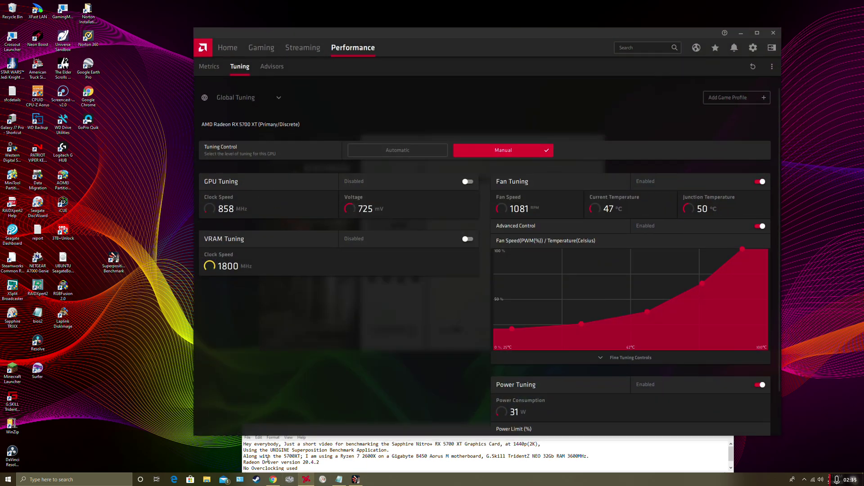
left_click(318, 463)
left_click_drag(319, 463, 304, 462)
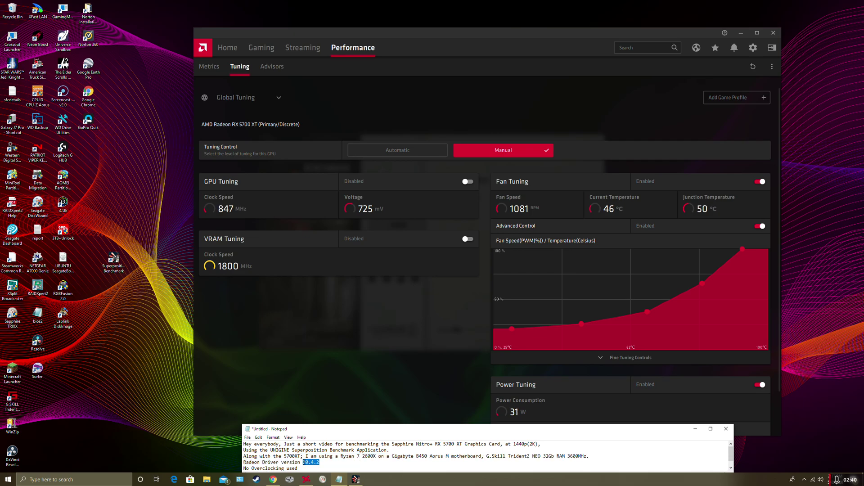
left_click_drag(303, 463, 322, 464)
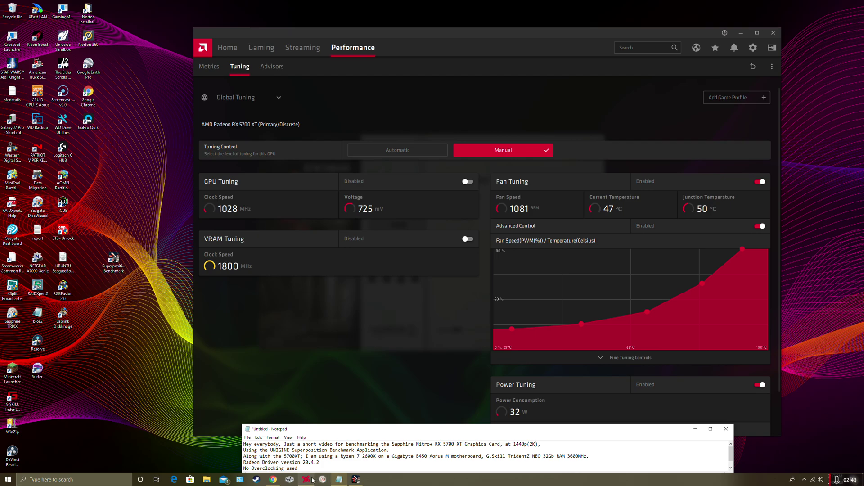
- Close Notepad, discarding the notes without saving
mouse_move(311, 483)
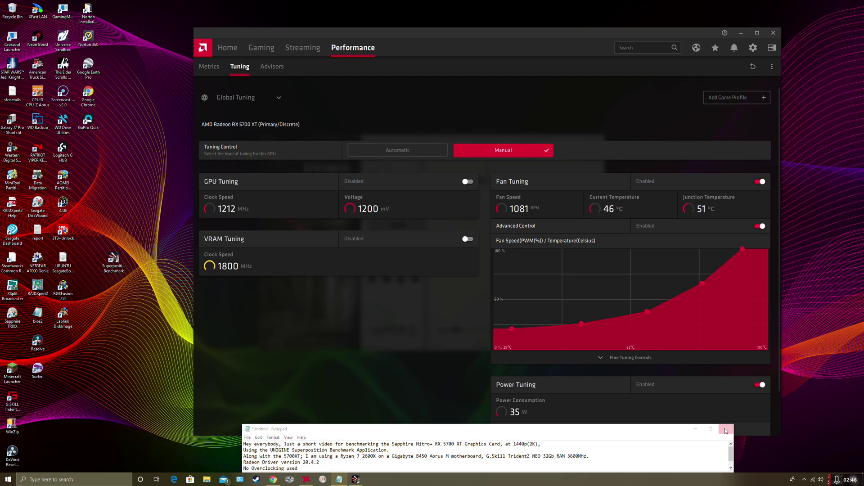
left_click(726, 428)
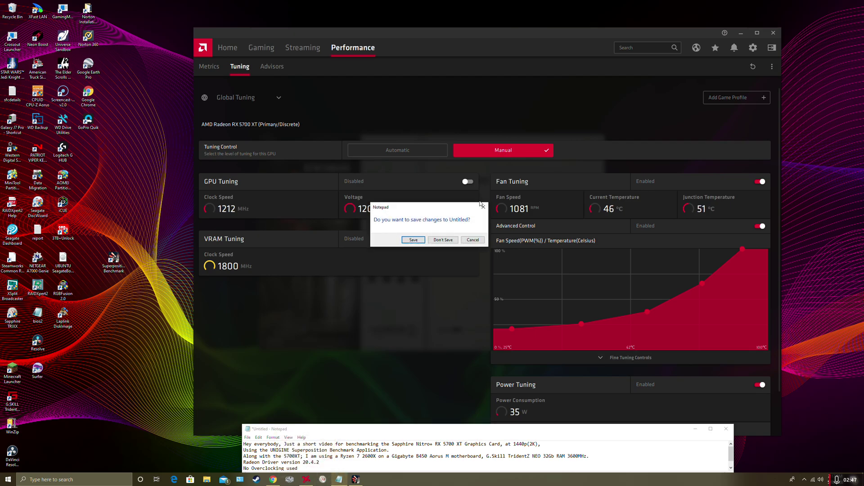
left_click(443, 240)
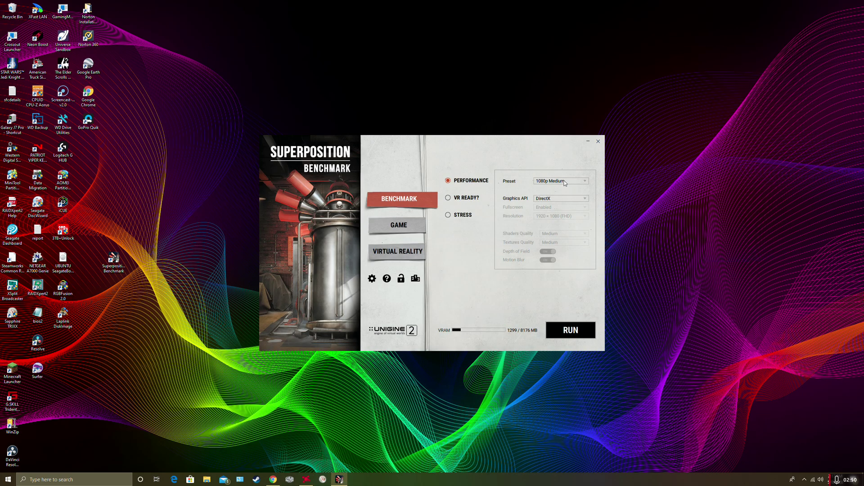
- Switch the benchmark preset to Custom at 2560 × 1440 (QHD) resolution
left_click(565, 181)
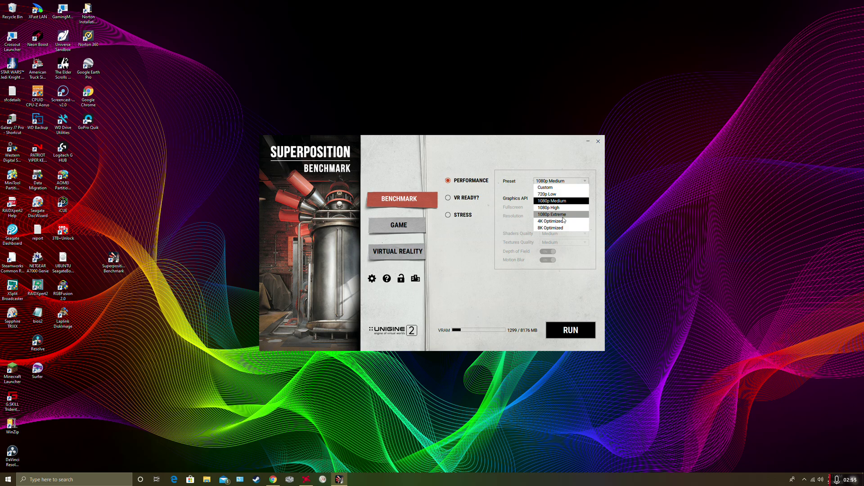
left_click(566, 187)
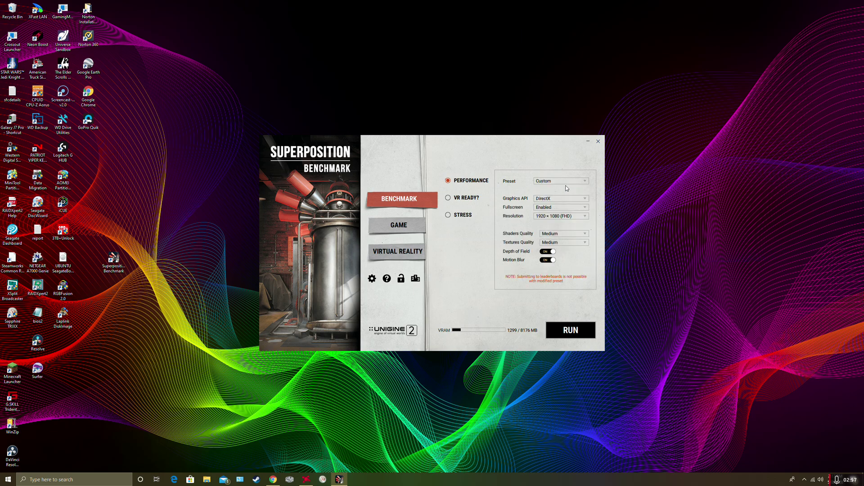
left_click(582, 218)
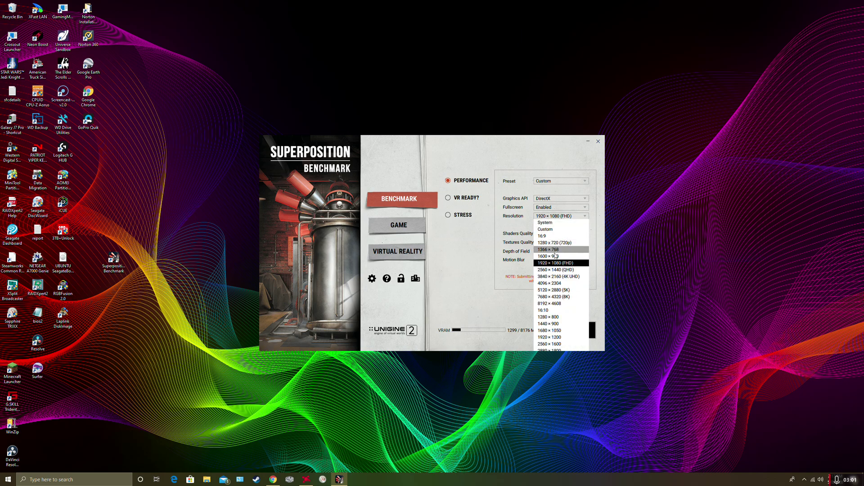
left_click(580, 269)
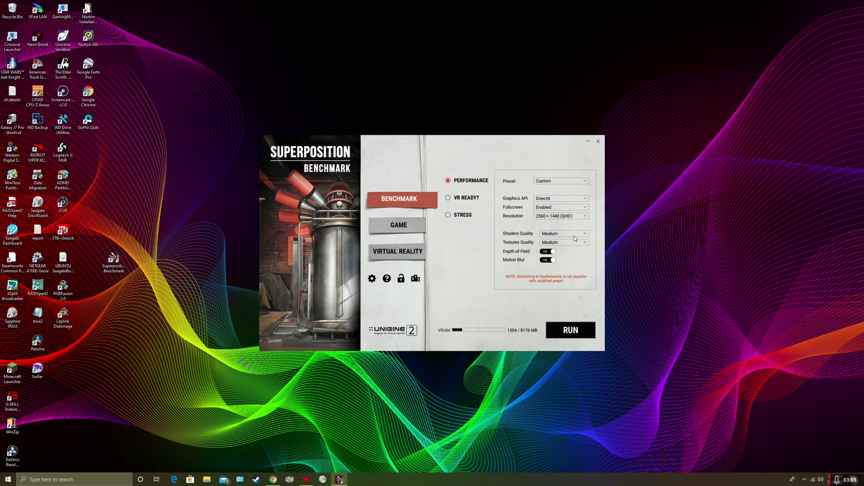
- Keep Medium shaders, set High textures, turn Motion Blur off, and keep DirectX
left_click(585, 233)
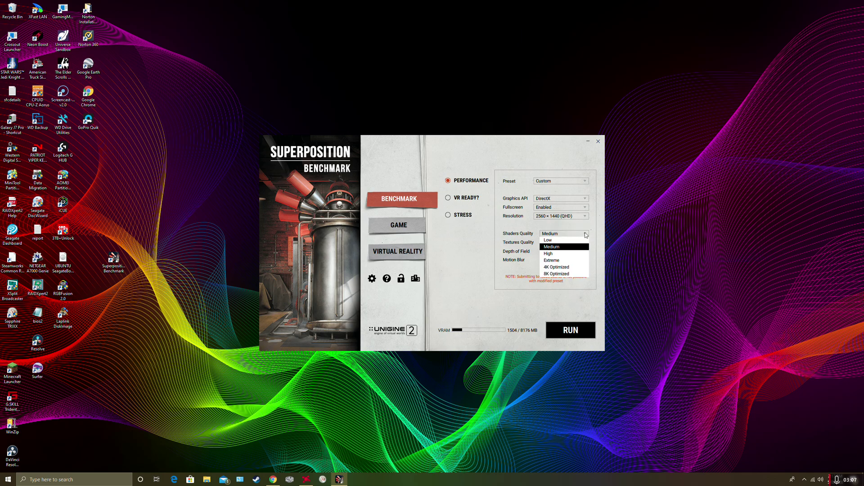
left_click(585, 234)
left_click(584, 243)
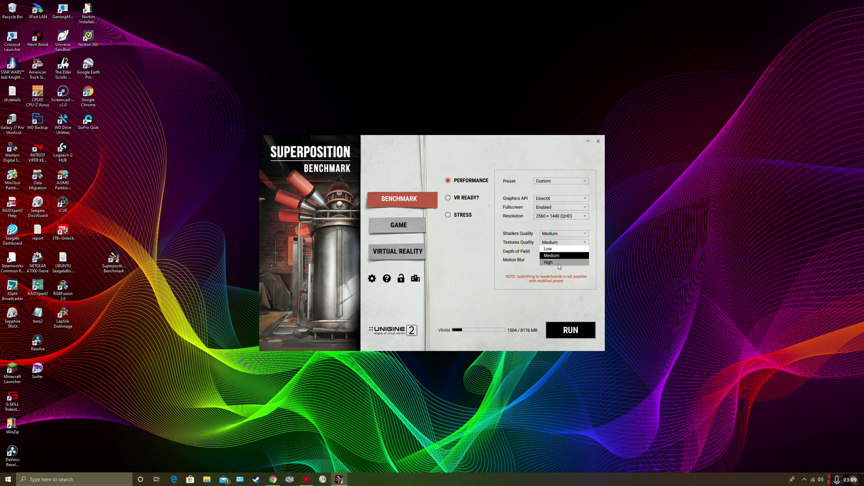
left_click(558, 264)
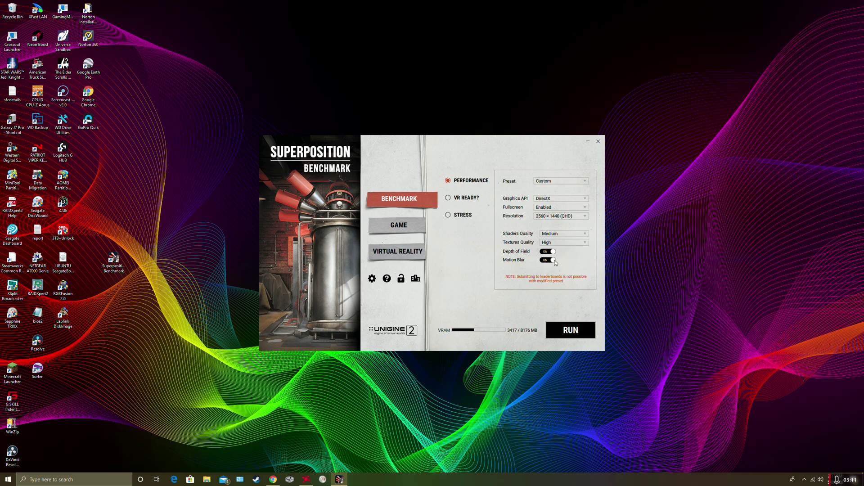
left_click(554, 260)
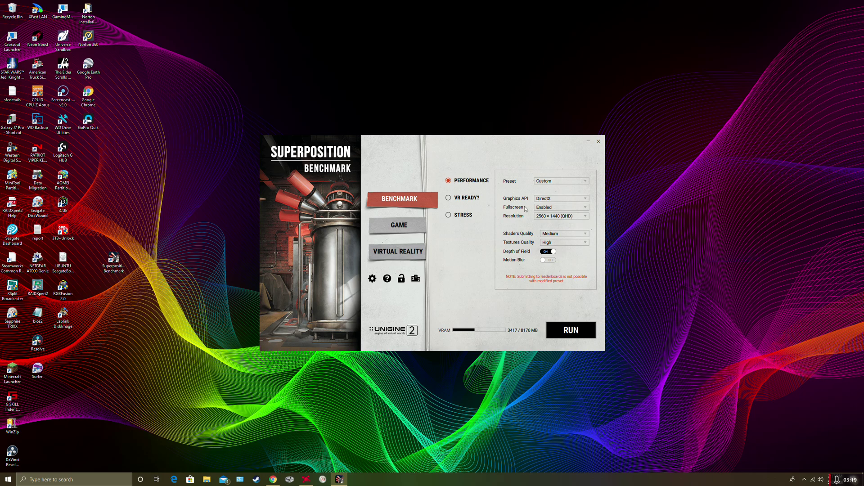
left_click(561, 198)
left_click(562, 198)
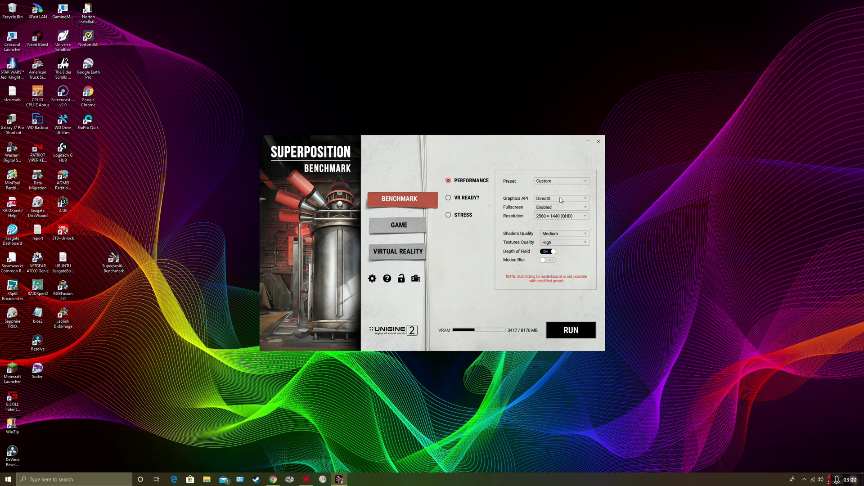